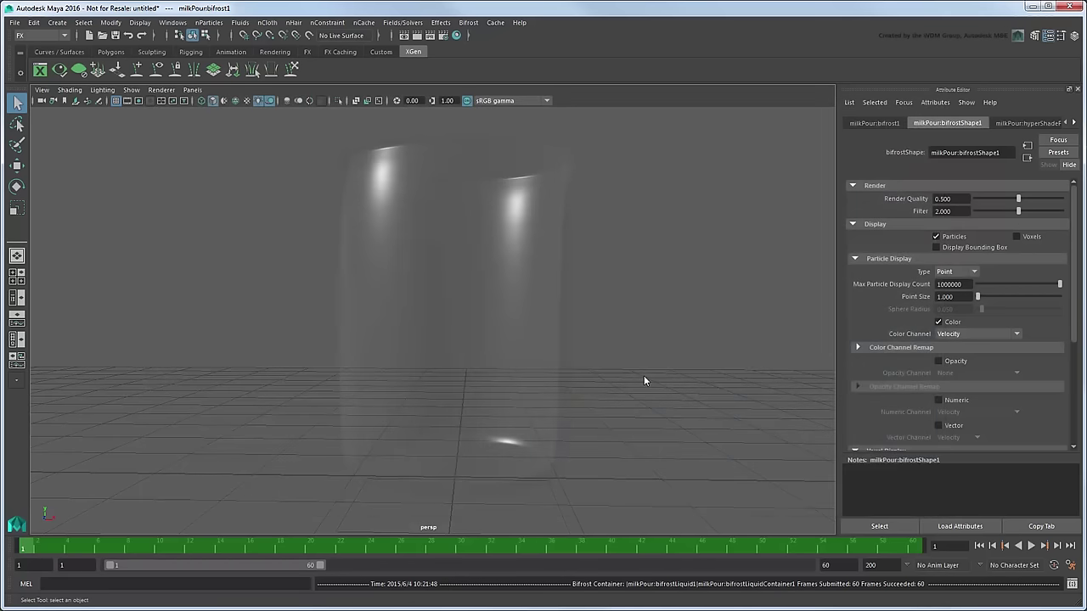
Step: Change the Linear working unit from centimeter to meter in Preferences and save
click(172, 22)
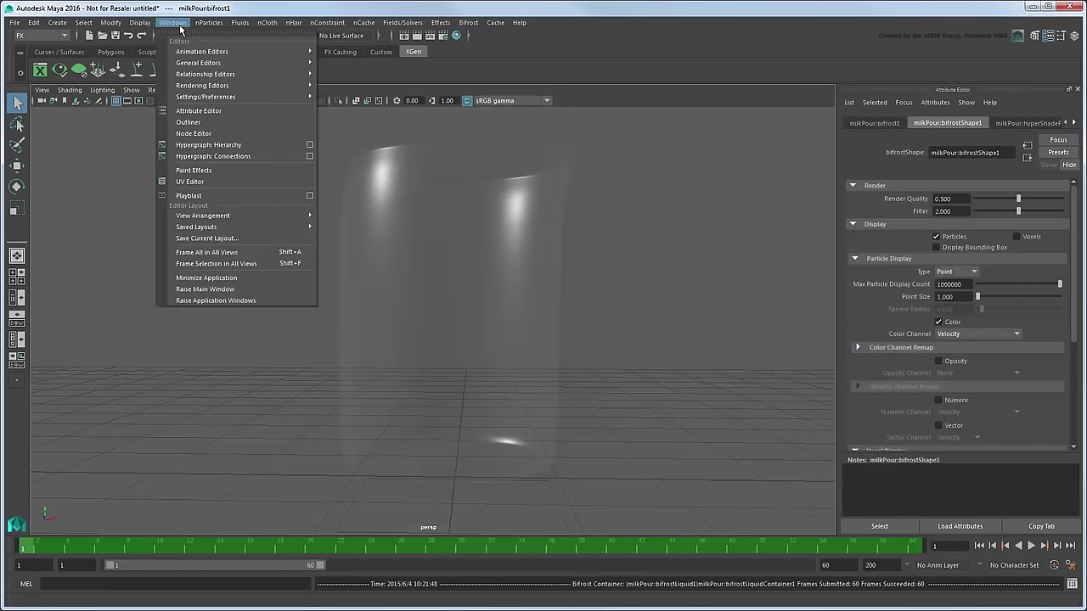
mouse_move(281, 99)
click(381, 105)
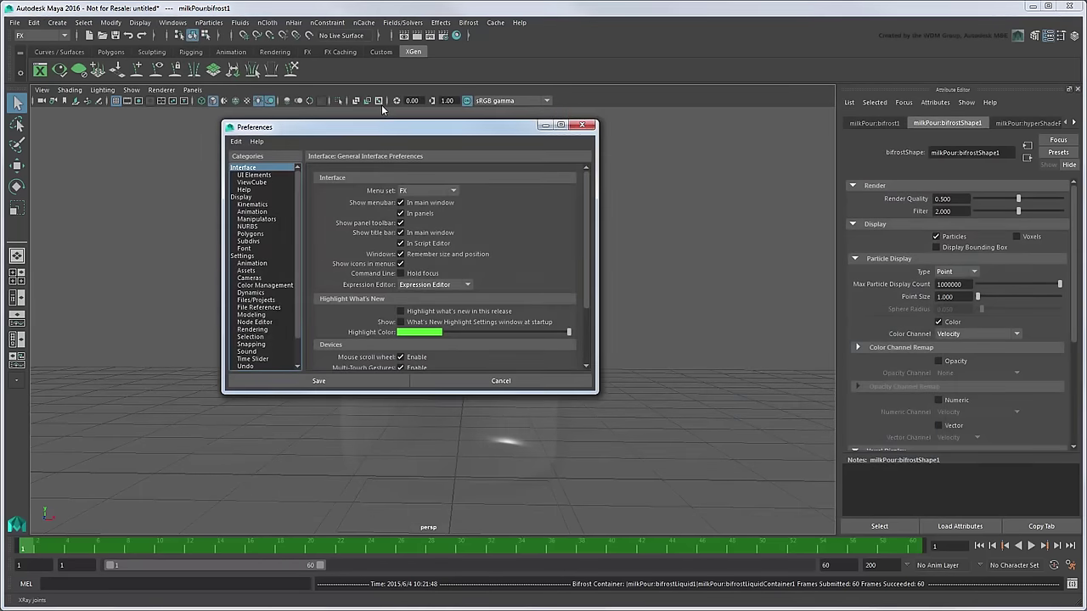
click(246, 256)
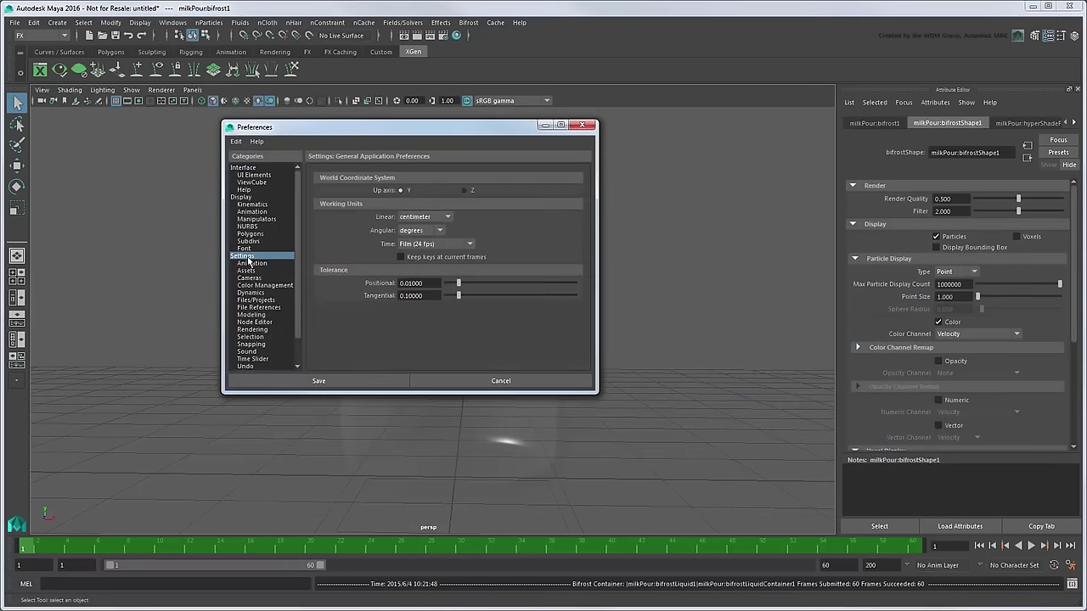
click(449, 218)
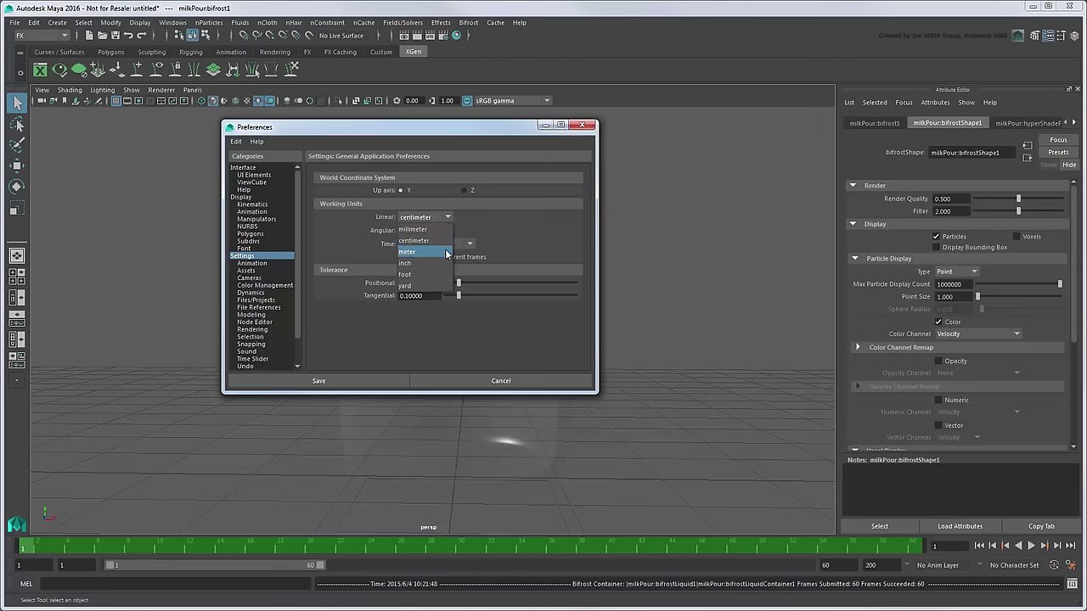
click(447, 252)
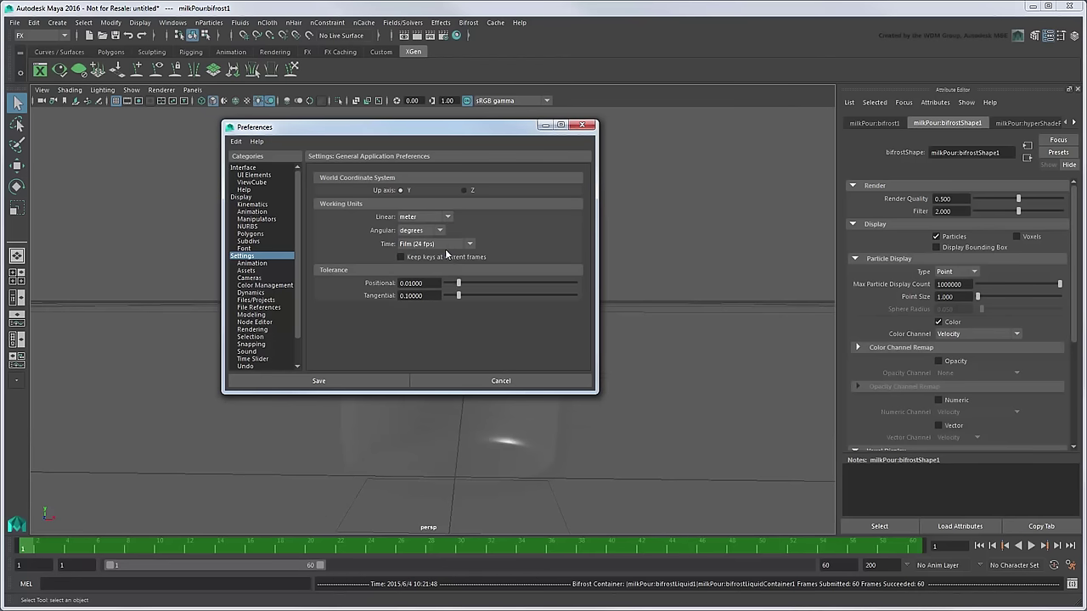
click(382, 384)
click(549, 384)
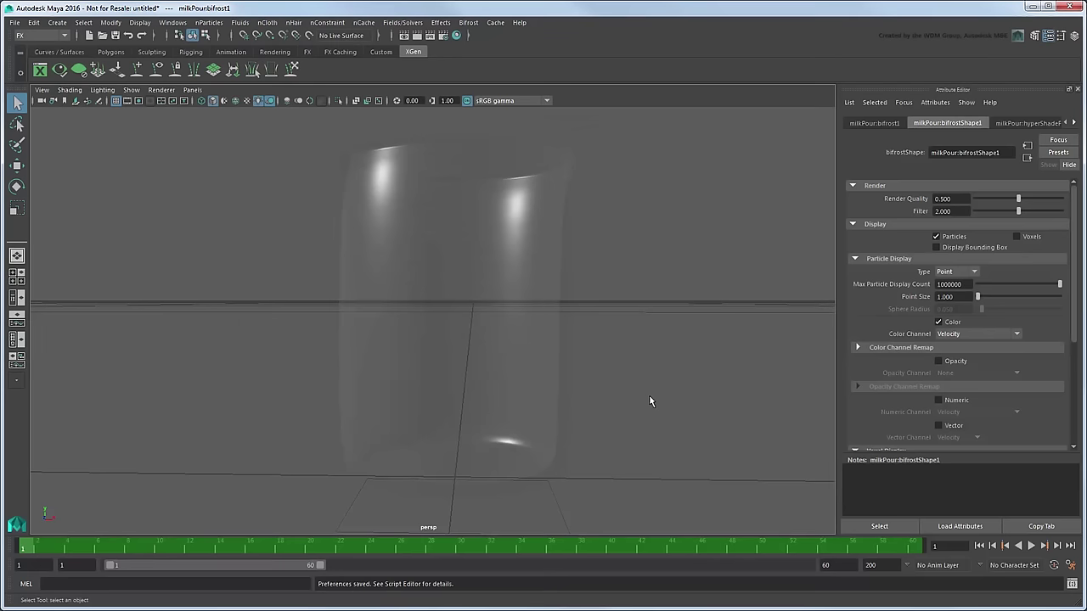
Step: Dolly the camera back and play the milk pour to frame 60 under meter units
alt+right_drag(630, 340, 612, 328)
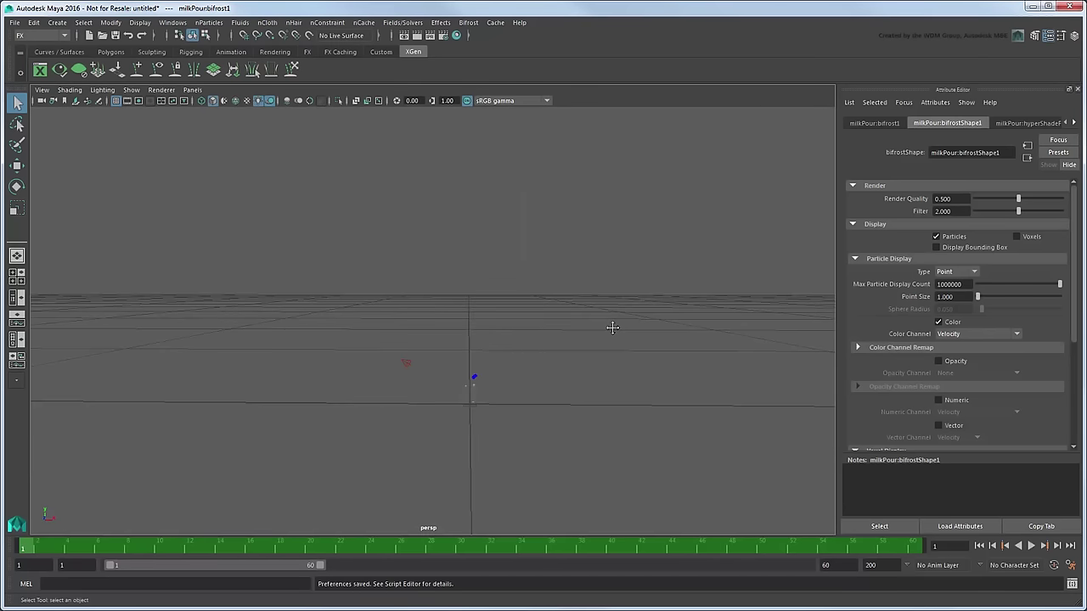
click(1033, 548)
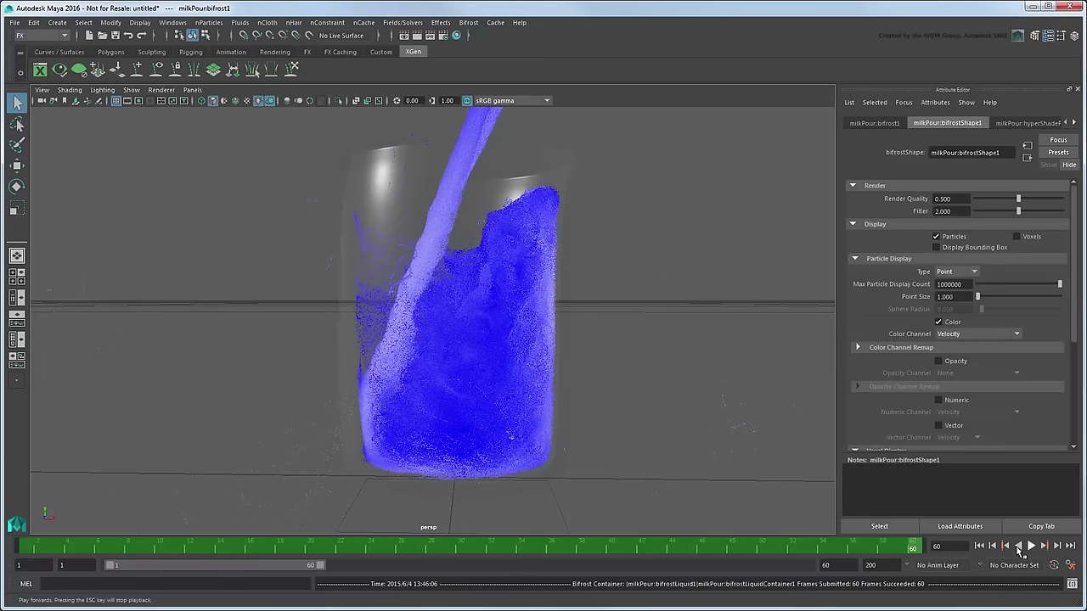
Step: Select bifrostLiquid1 and enter 980 for bifrostLiquidContainer1's Gravity Magnitude
click(16, 297)
click(95, 185)
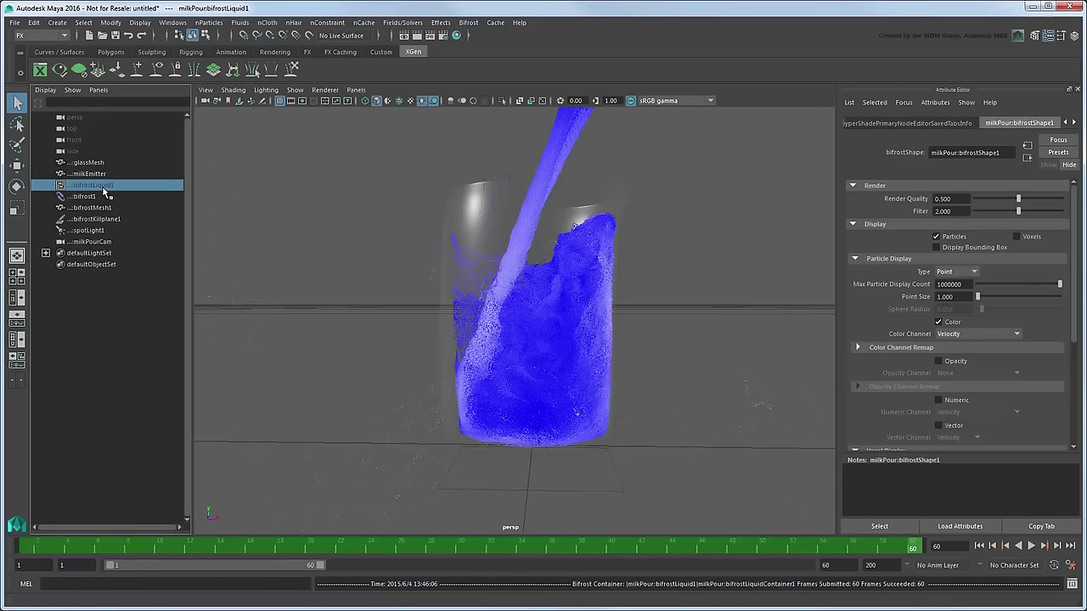
click(981, 123)
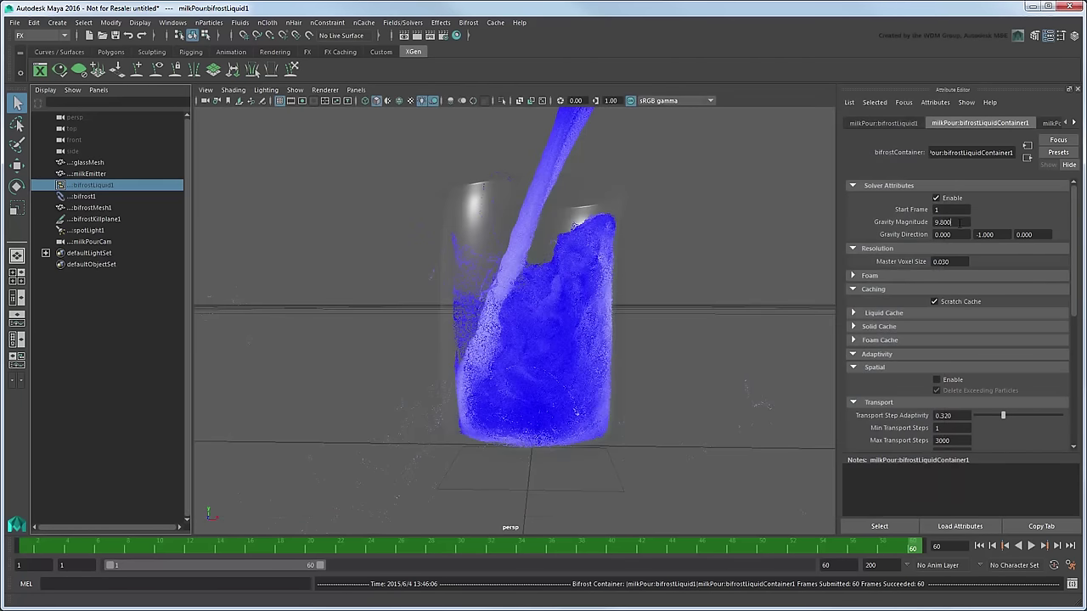
double_click(942, 222)
text(980)
key(Return)
Step: Change milkEmitter's Bifrost Density from 1000 to 0.001, then reselect bifrostLiquid1
click(570, 140)
click(873, 323)
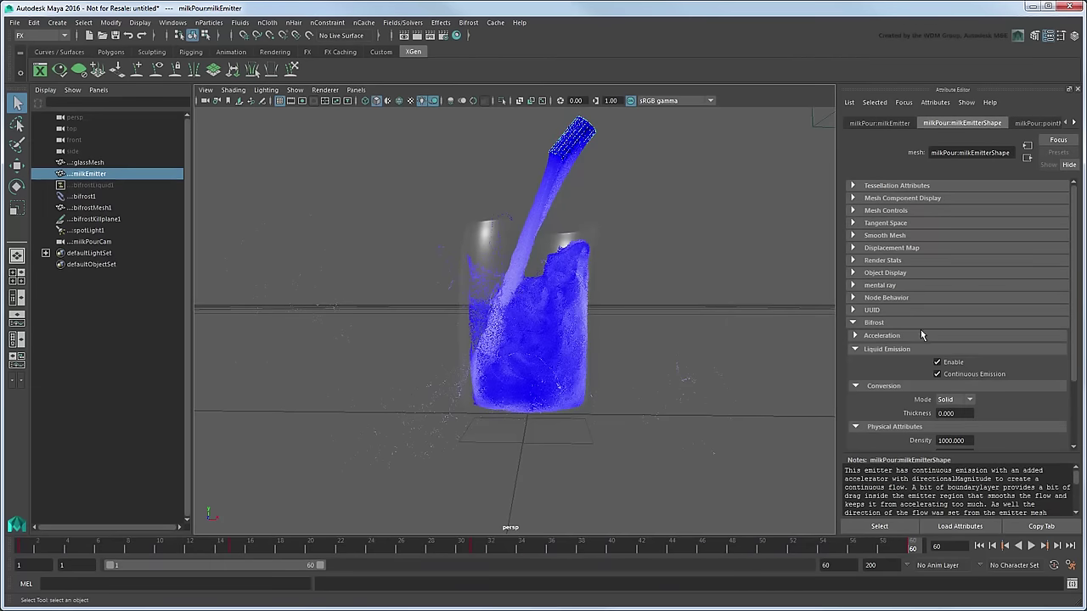
scroll(1022, 376, down, 3)
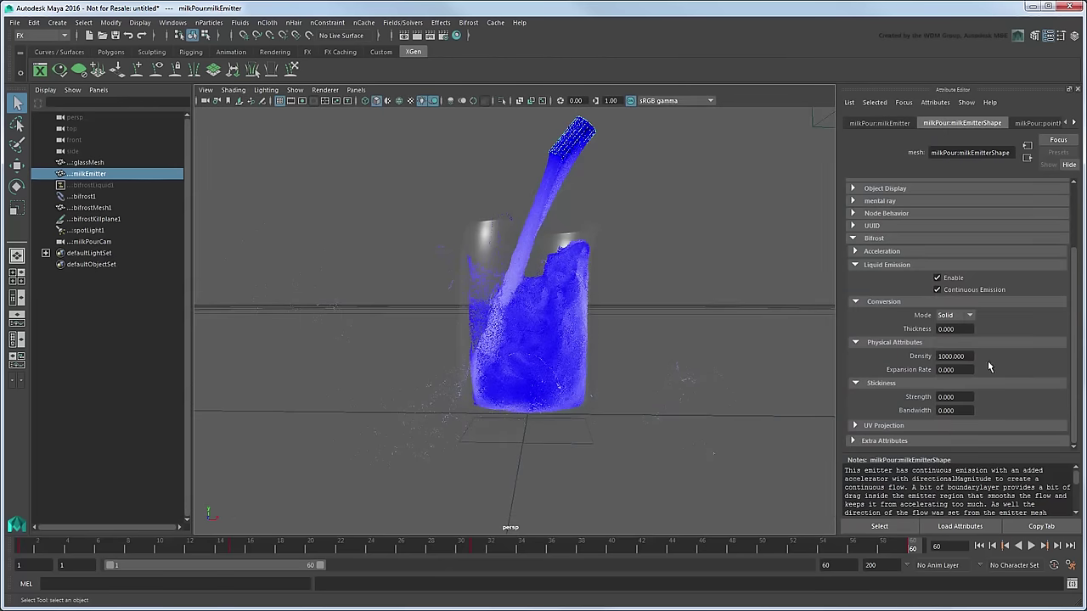
drag(965, 356, 925, 361)
text(0.001)
key(Return)
click(90, 186)
Step: Hide the Outliner, rewind to frame 1 and replay the pour with the new density
click(18, 256)
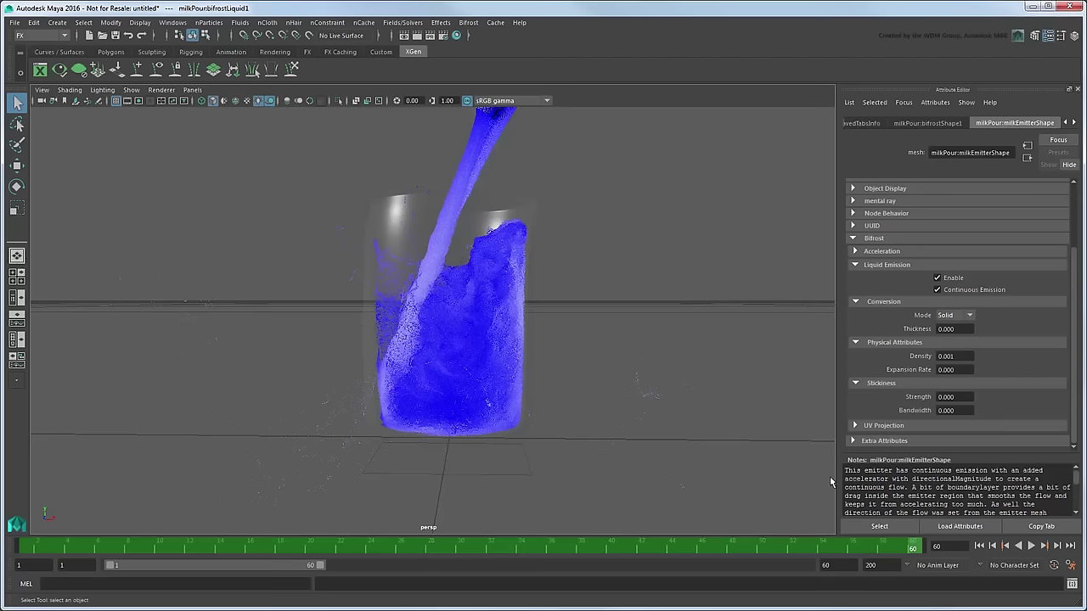
click(979, 546)
click(1031, 546)
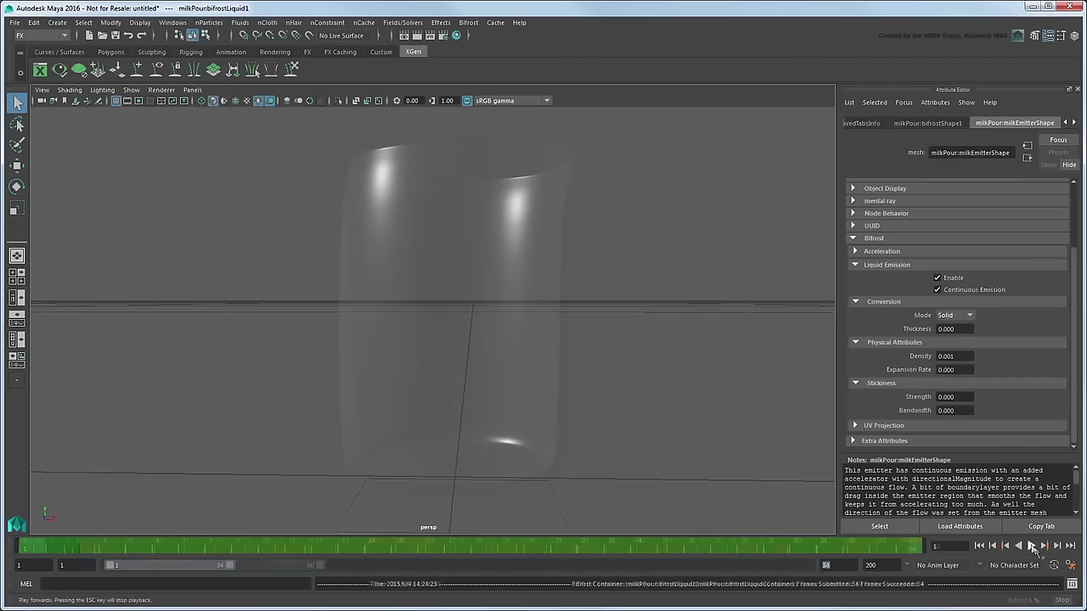
click(1032, 546)
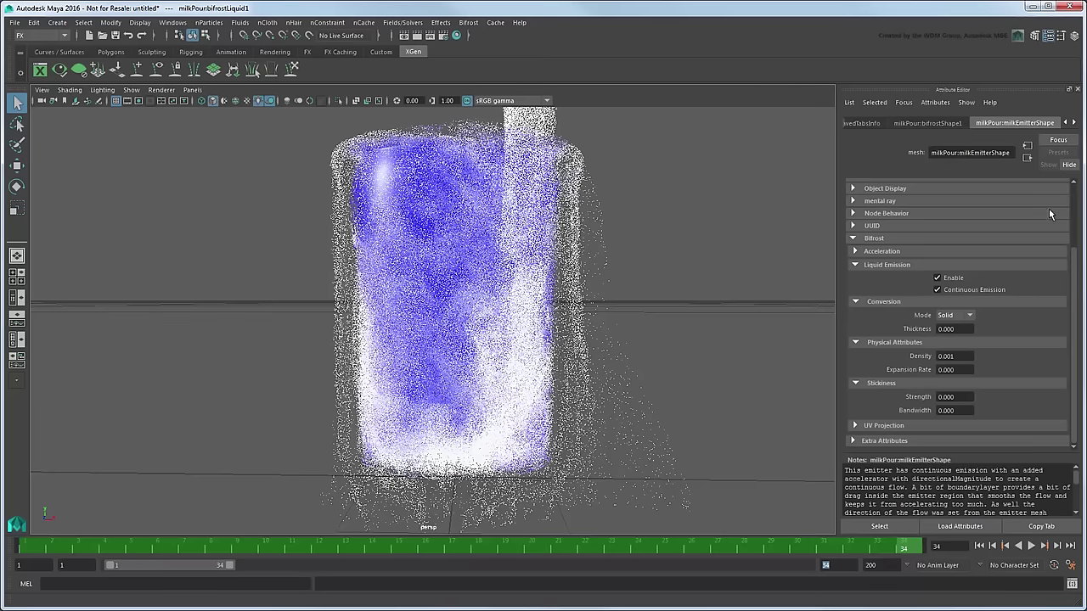
Step: Show bifrostLiquidContainer1's attributes down to its Adaptivity and Time Stepping settings
click(1066, 123)
click(1067, 123)
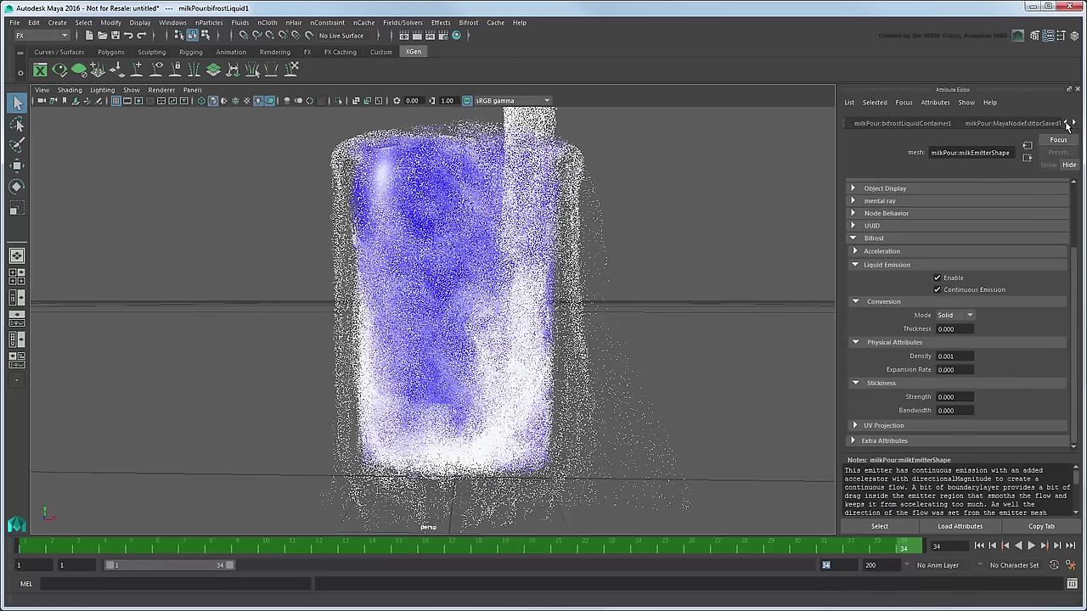
click(924, 125)
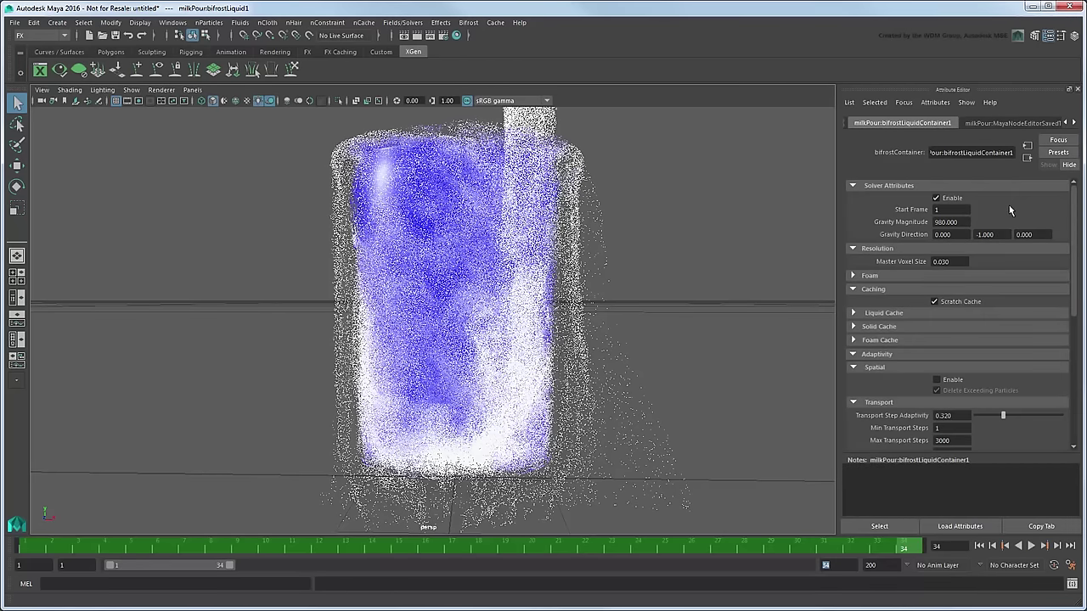
drag(1073, 234, 1069, 313)
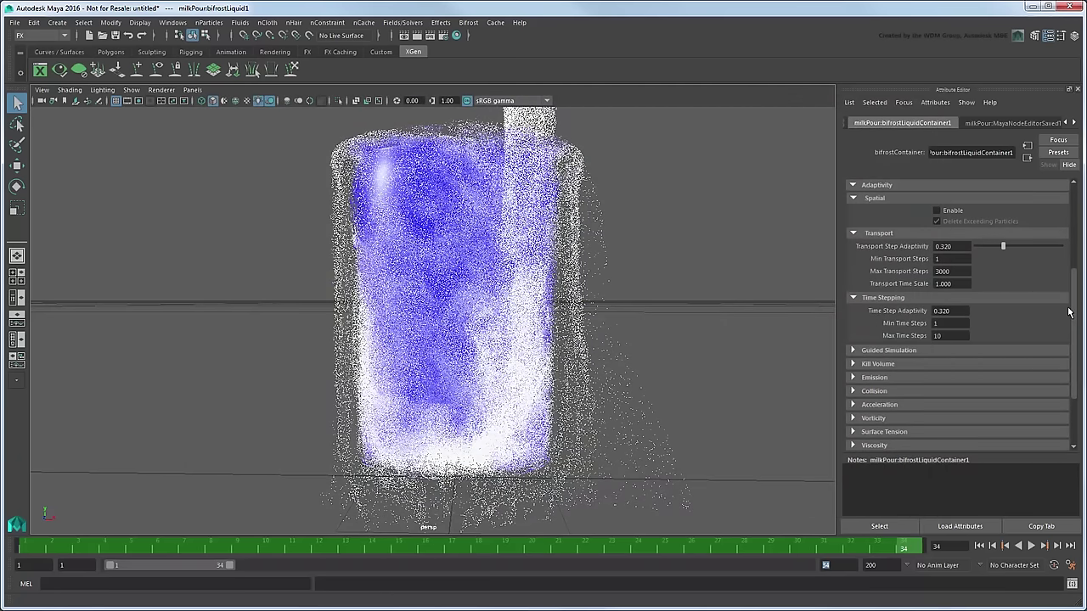
drag(1073, 314, 1073, 225)
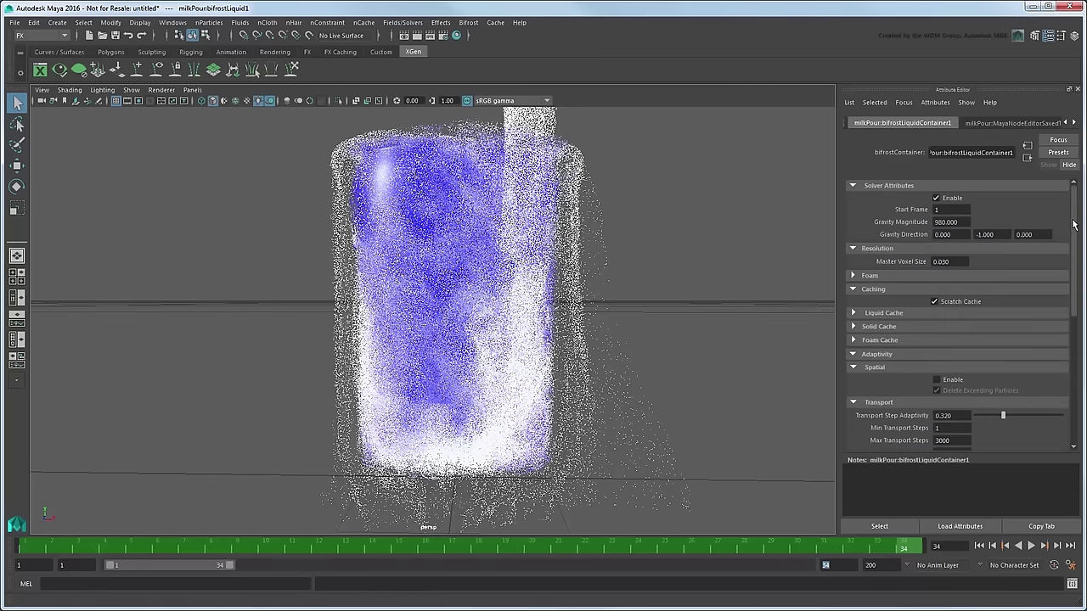